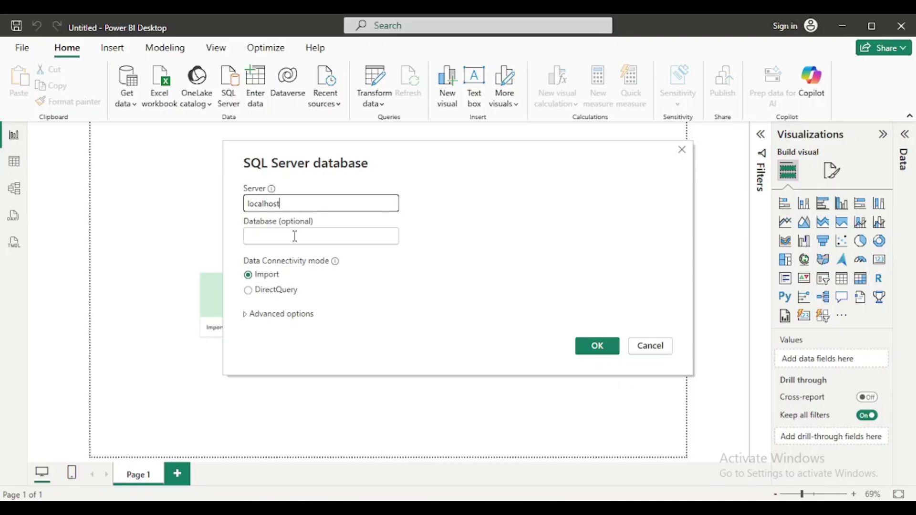
Connect to the CoffeeChain_Sales database on localhost in DirectQuery mode and open its Sales table for transformation.
click(295, 237)
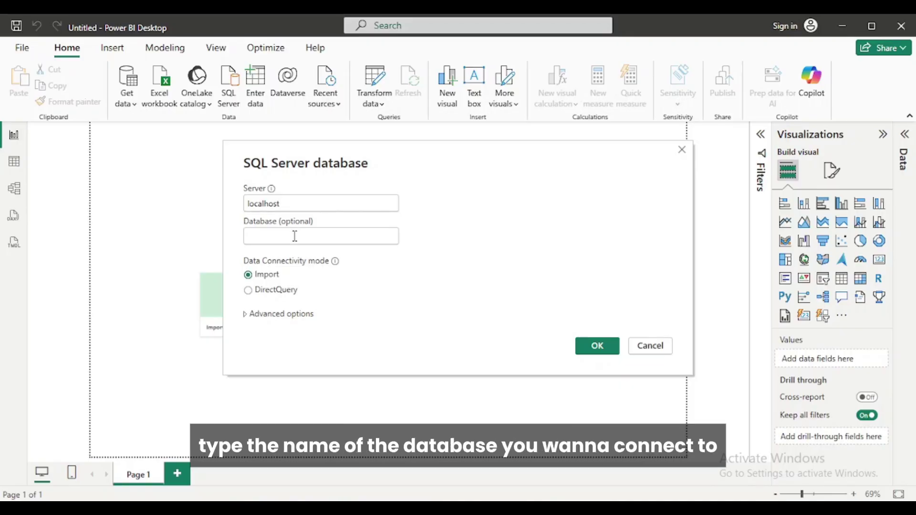
text(Co)
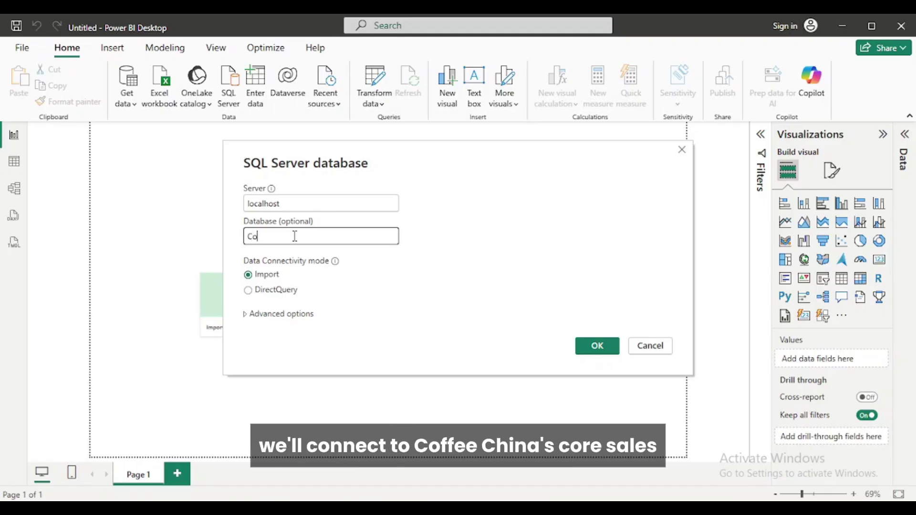
text(ffeeChain_Sales)
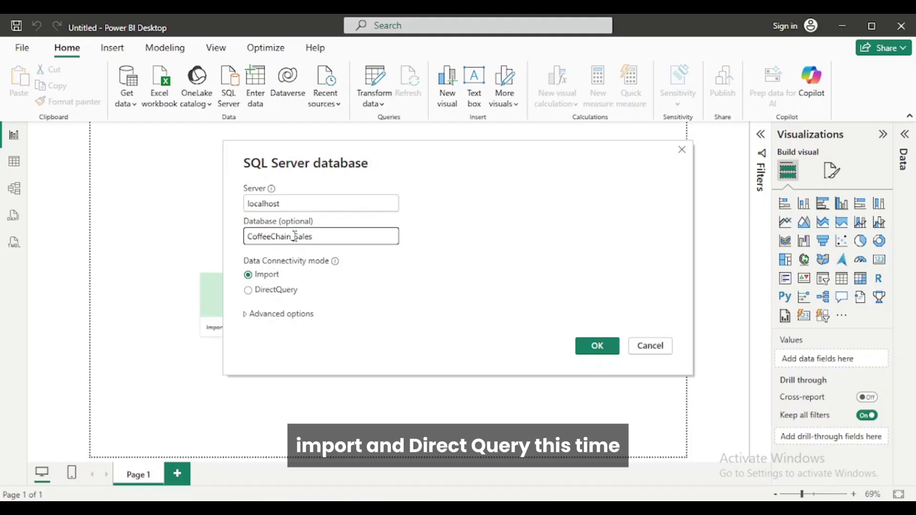
click(250, 294)
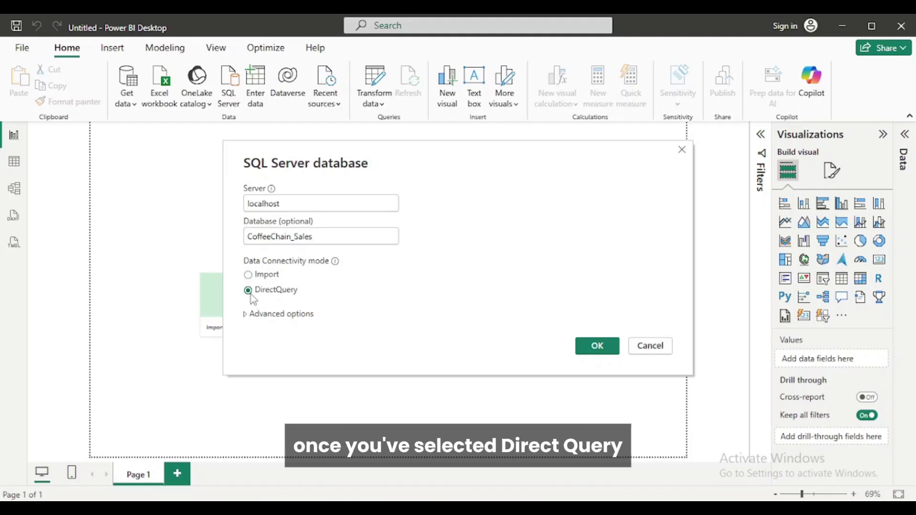
click(593, 345)
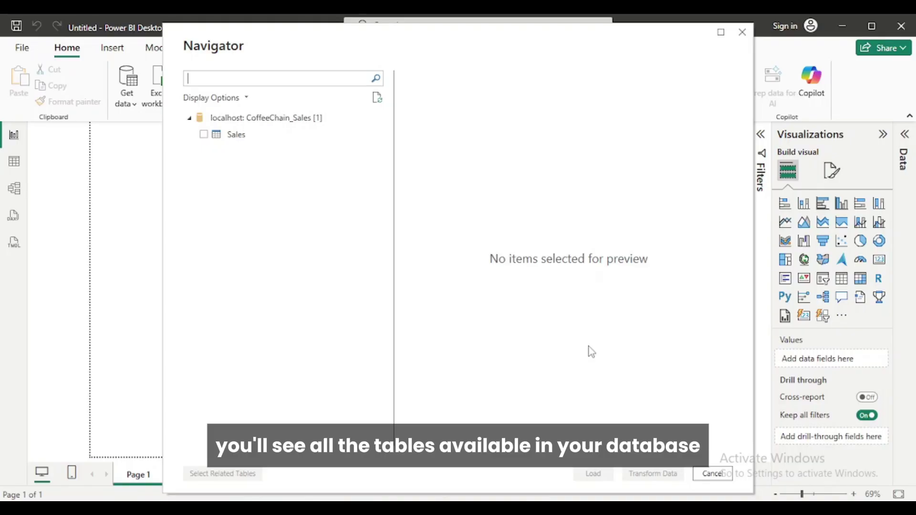
click(204, 135)
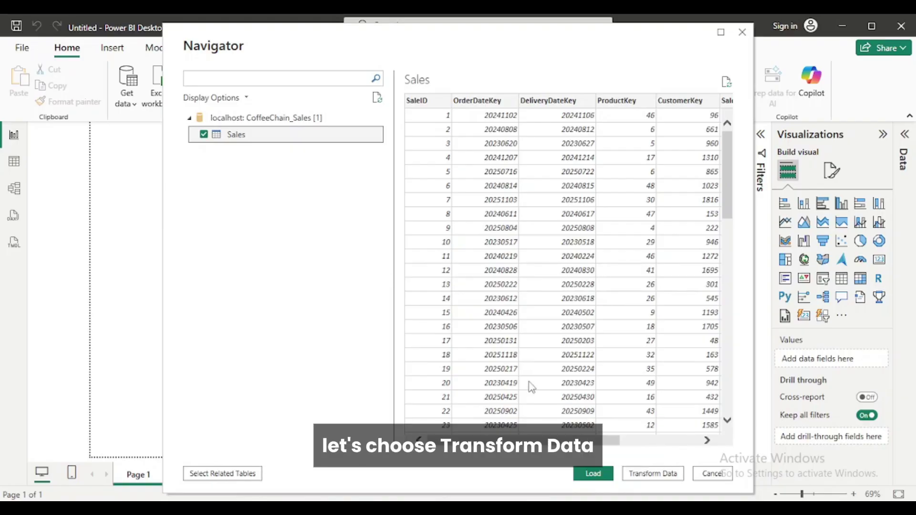
click(649, 474)
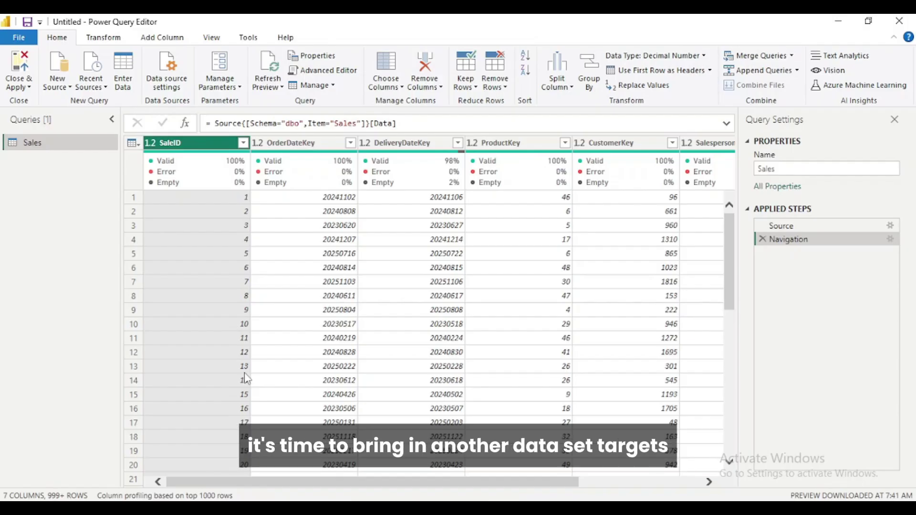
Add a new Folder data source pointing to the Targets folder inside PL-300.
click(70, 87)
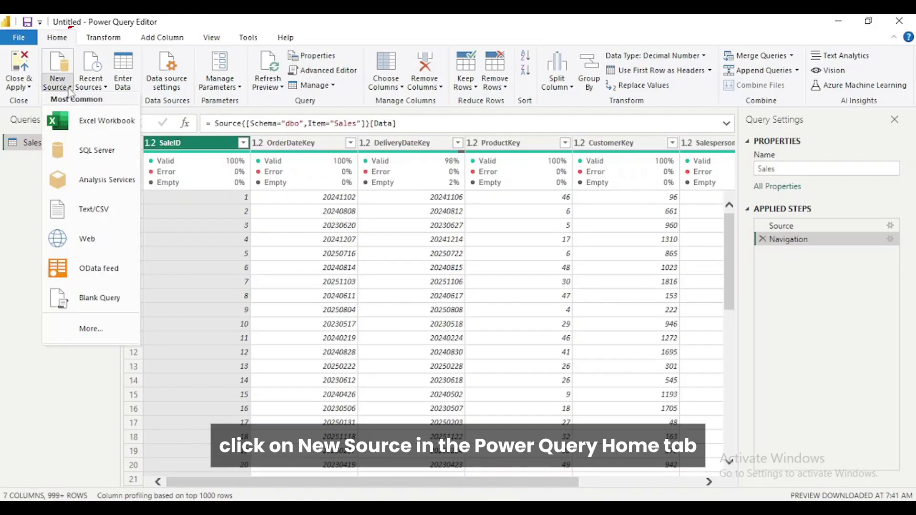
click(98, 329)
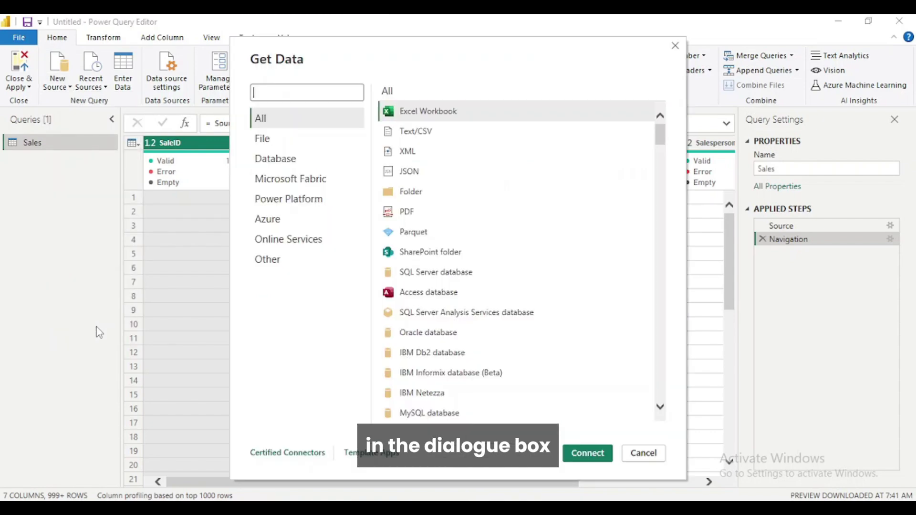
click(408, 196)
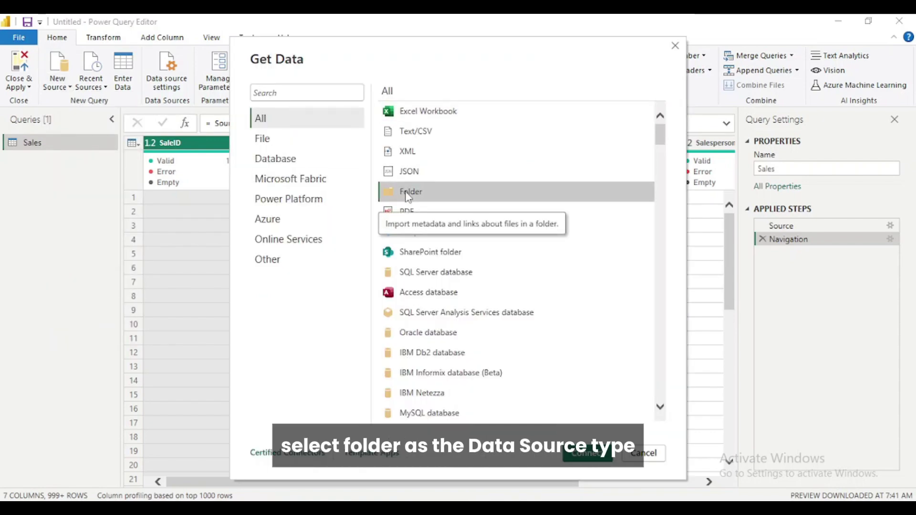
click(588, 456)
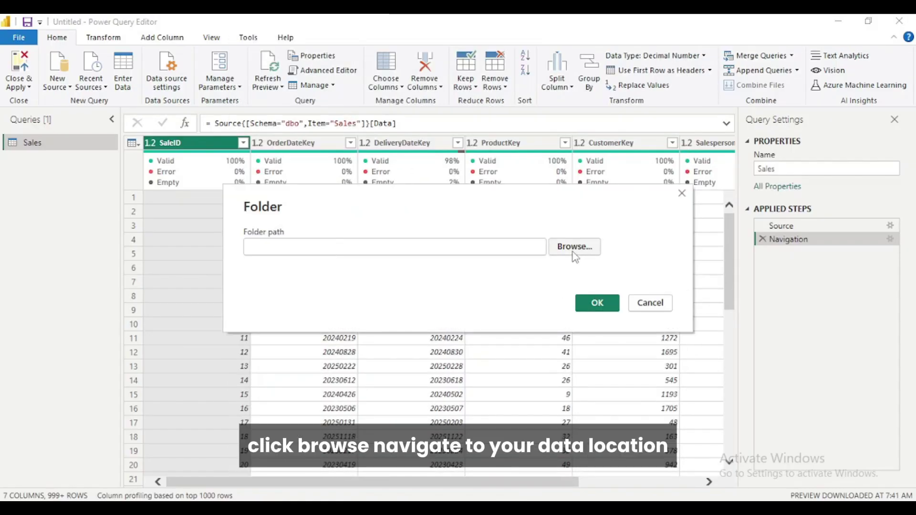
click(574, 247)
scroll(439, 268, down, 1)
click(440, 269)
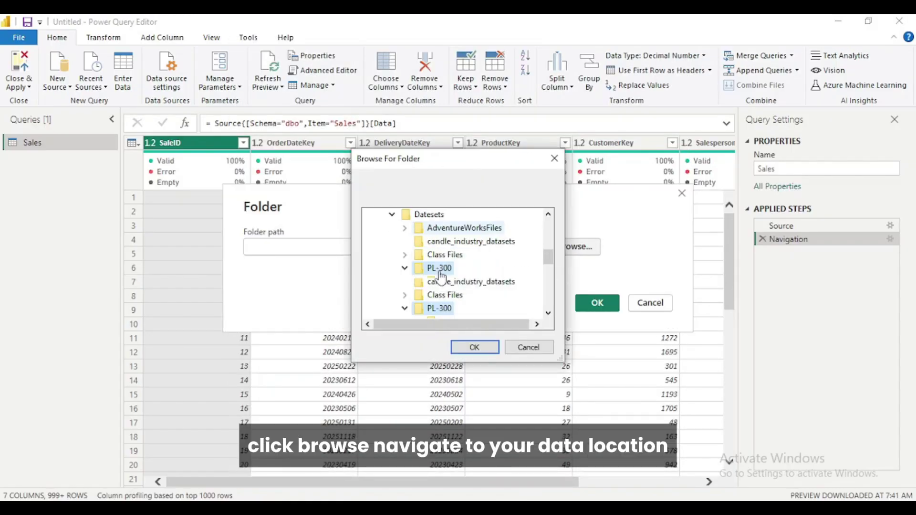
click(446, 283)
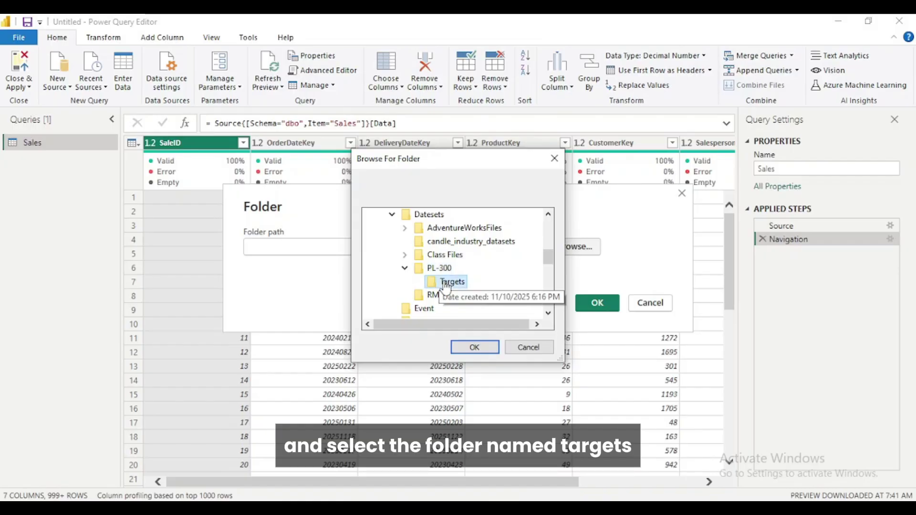
click(472, 348)
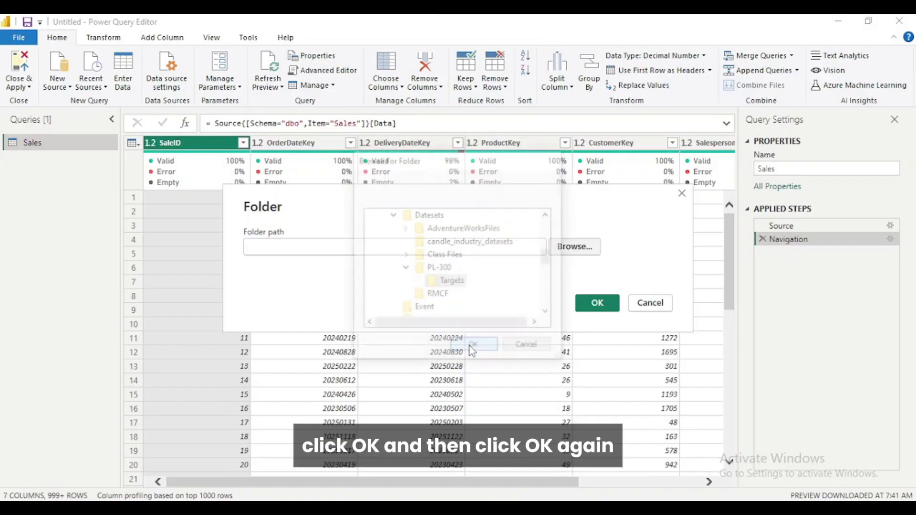
click(597, 306)
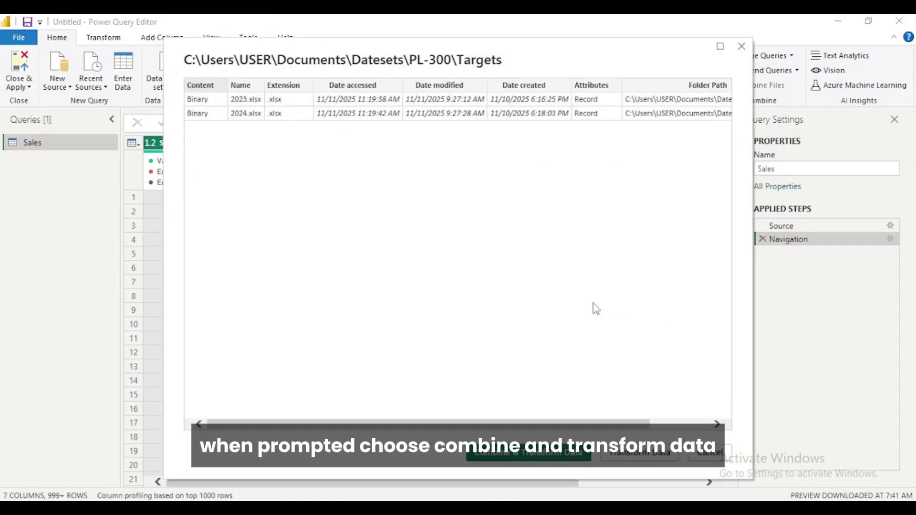
Combine and transform the Targets files, extracting Sheet1 from each with the first file as sample.
click(524, 452)
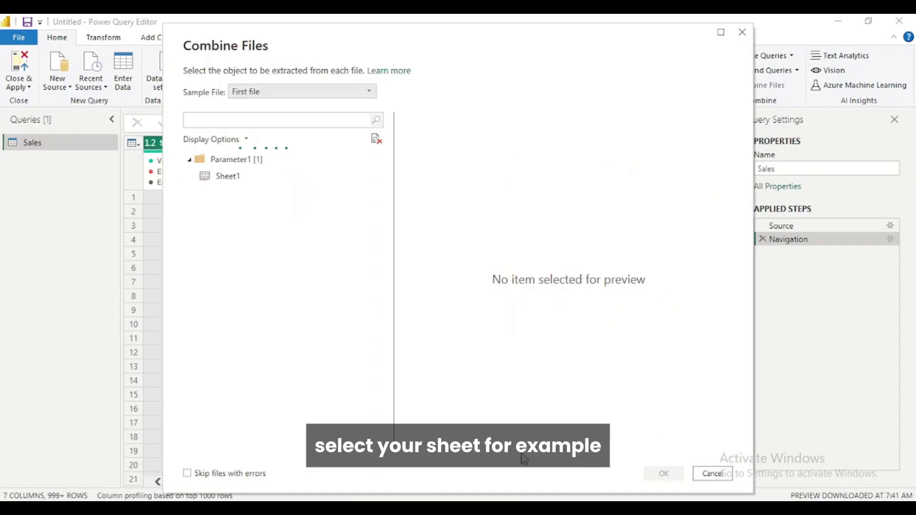
click(223, 178)
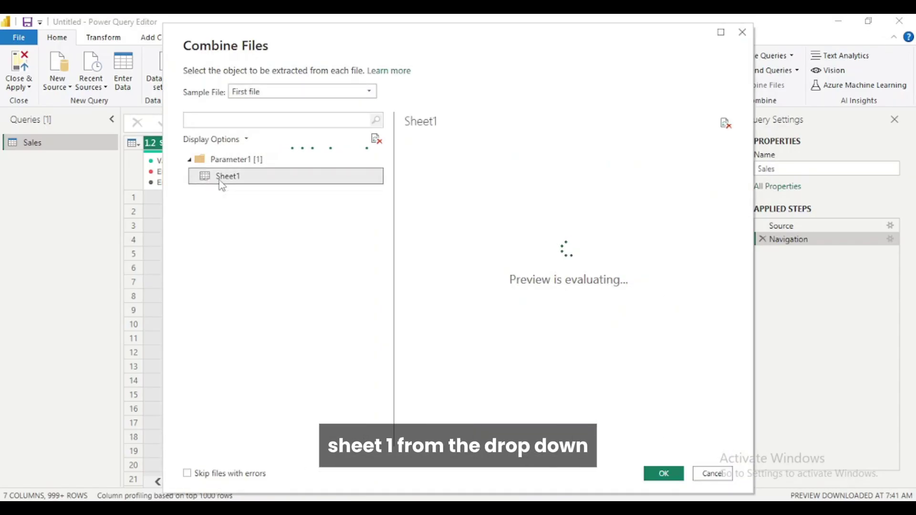
click(663, 474)
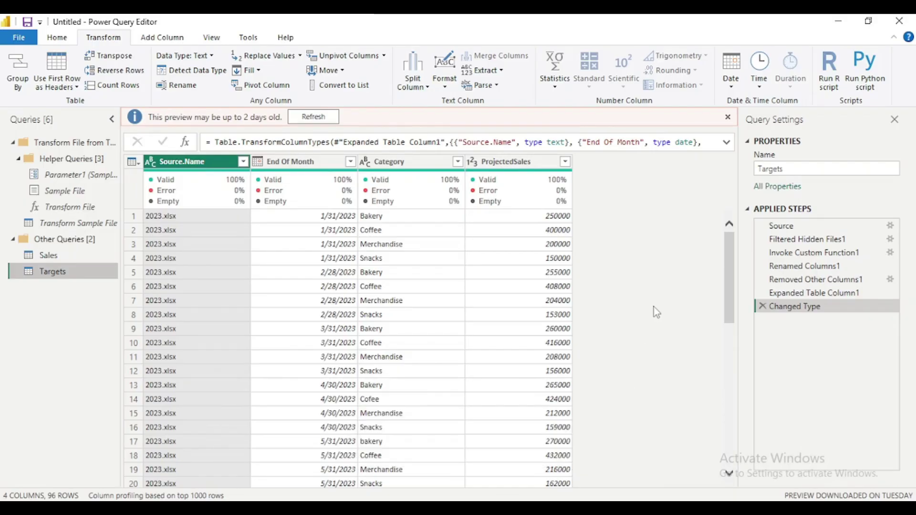
Add the Excel workbook DimTable.xlsx from the PL-300 folder as a new data source.
click(67, 42)
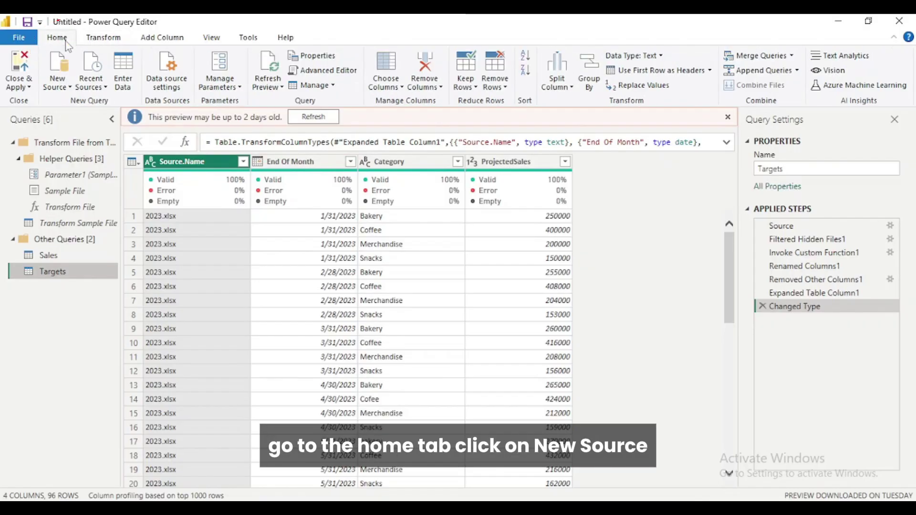
click(57, 81)
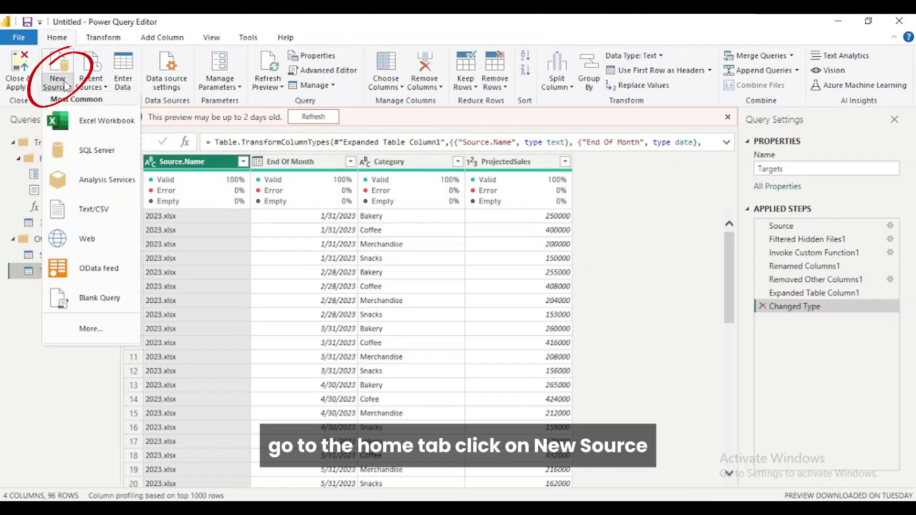
click(93, 119)
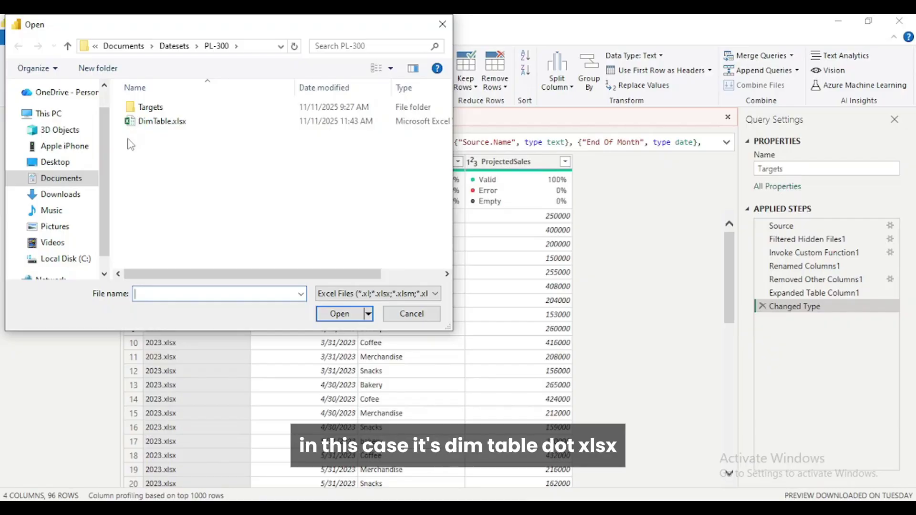
click(145, 122)
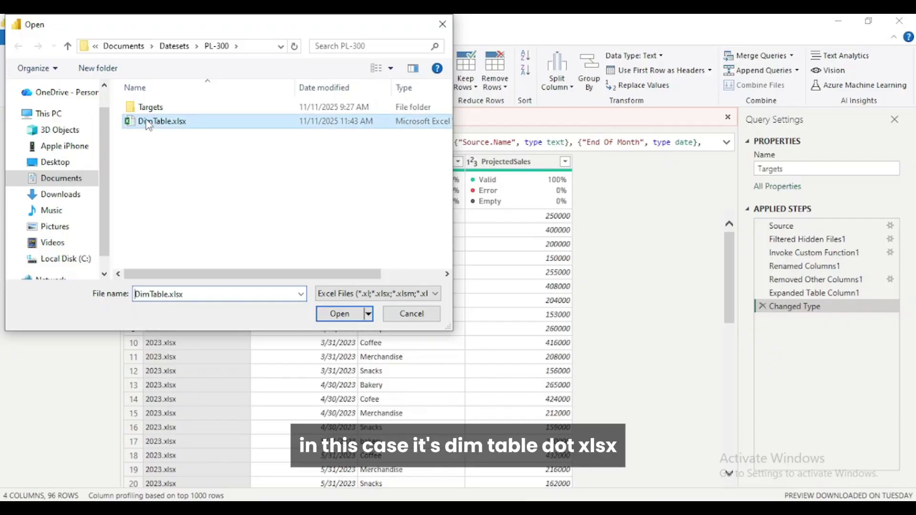
click(321, 312)
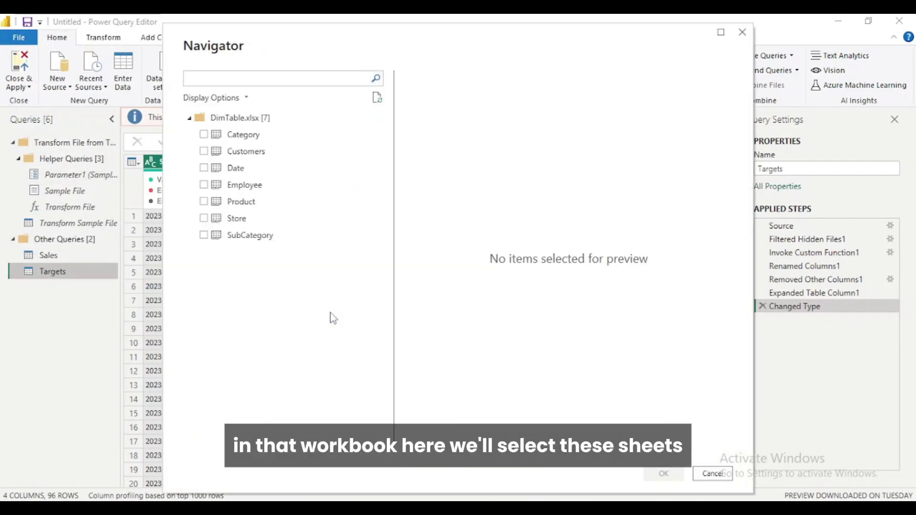
Select the Product, SubCategory, Category, Employee, Customers, Date and Store sheets of DimTable.xlsx for import.
click(204, 202)
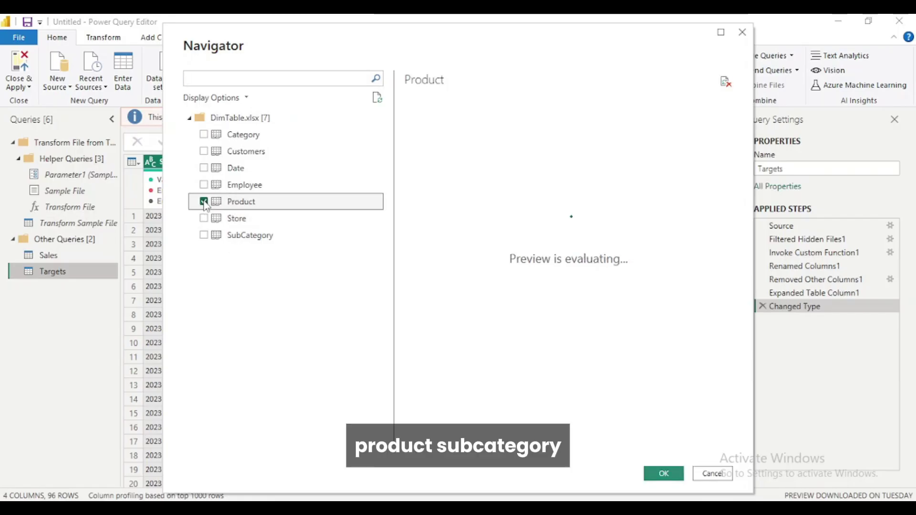
click(204, 235)
click(203, 134)
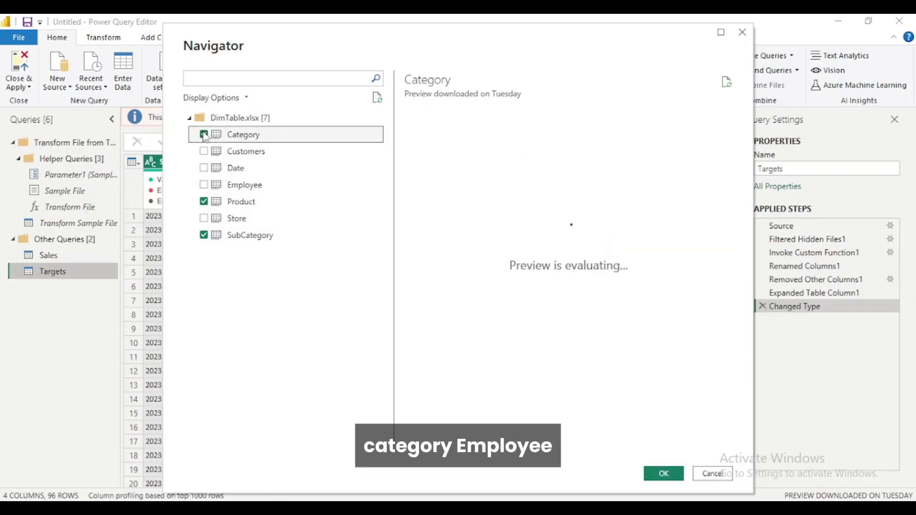
click(204, 185)
click(204, 151)
click(204, 168)
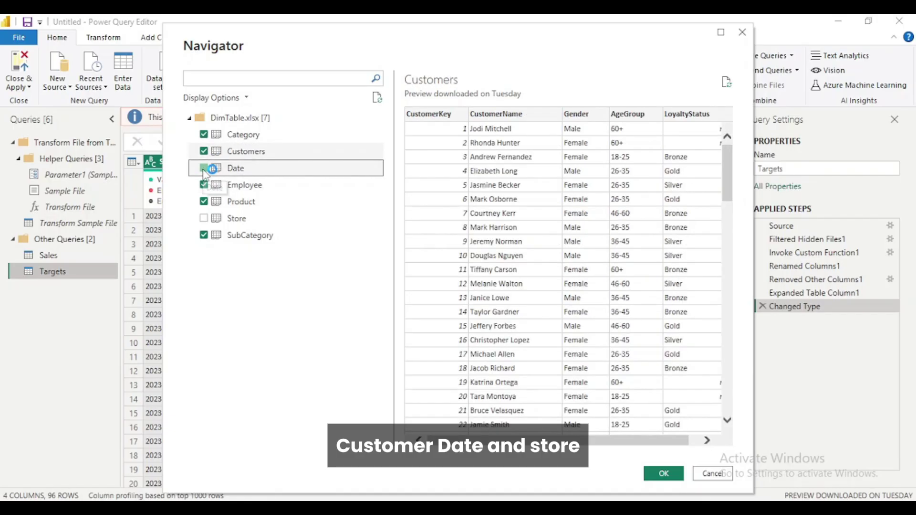
click(203, 218)
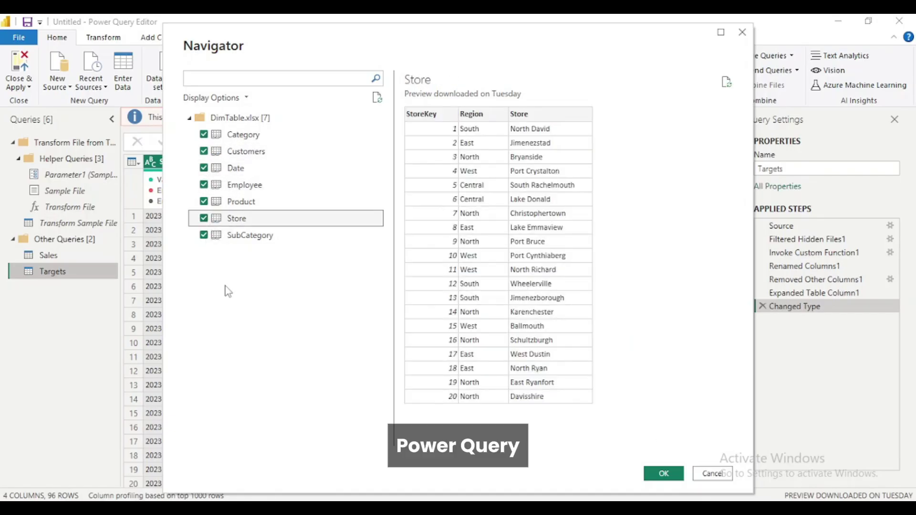
Preview the Product, Employee and SubCategory sheets, and load all selected sheets as queries.
click(239, 205)
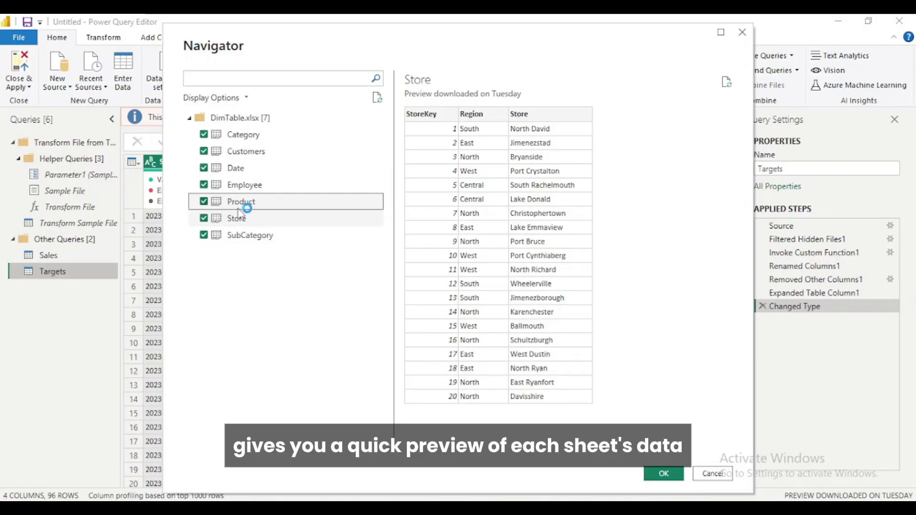
click(244, 187)
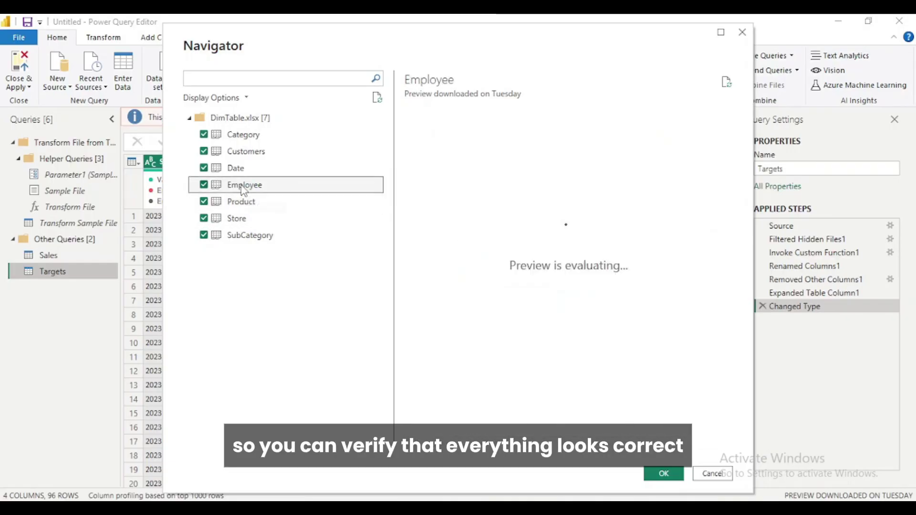
click(249, 236)
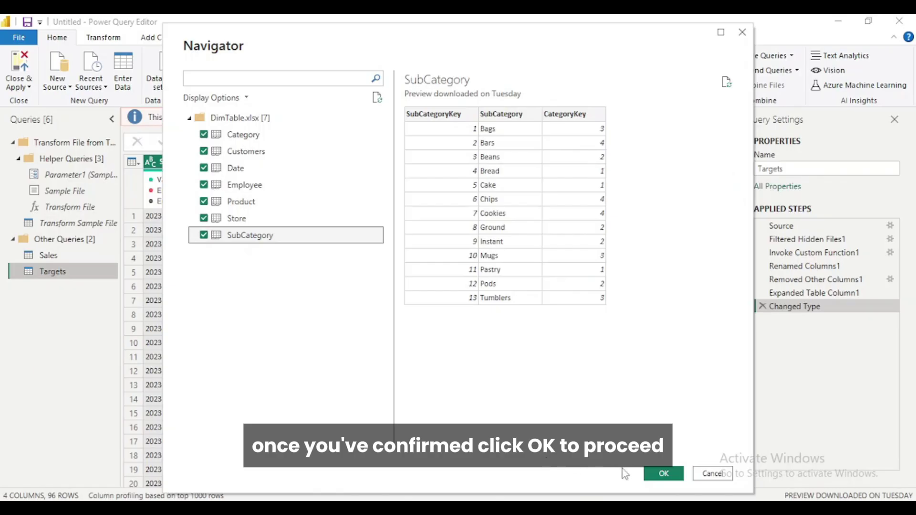
click(662, 472)
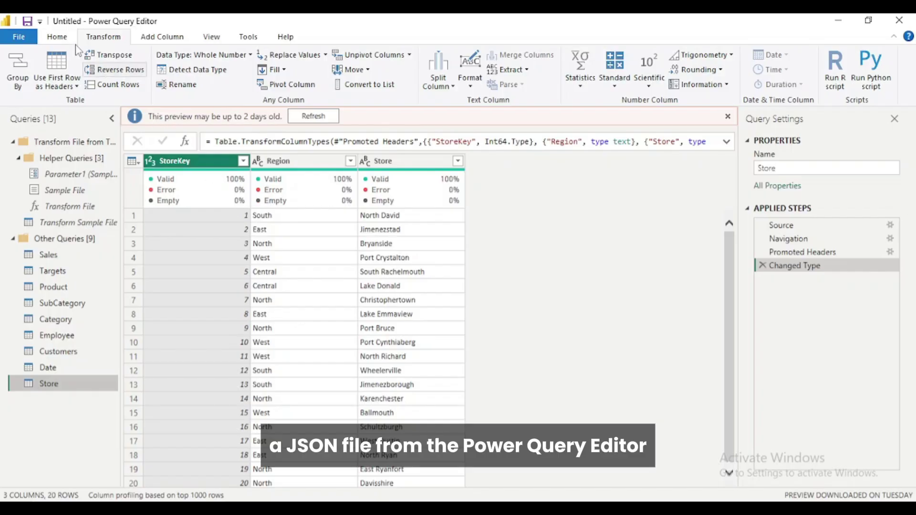
Add the JSON file Inventory.json from the PL-300 folder as a new data source.
click(60, 39)
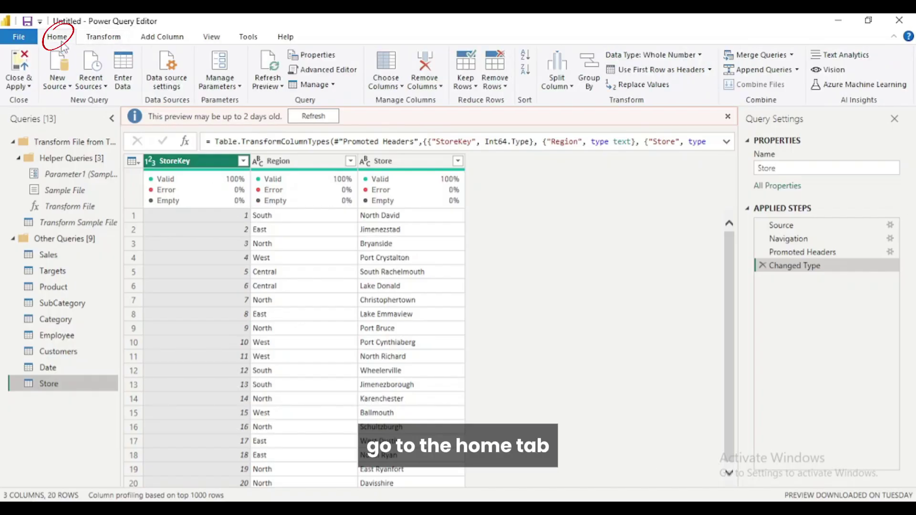
click(58, 80)
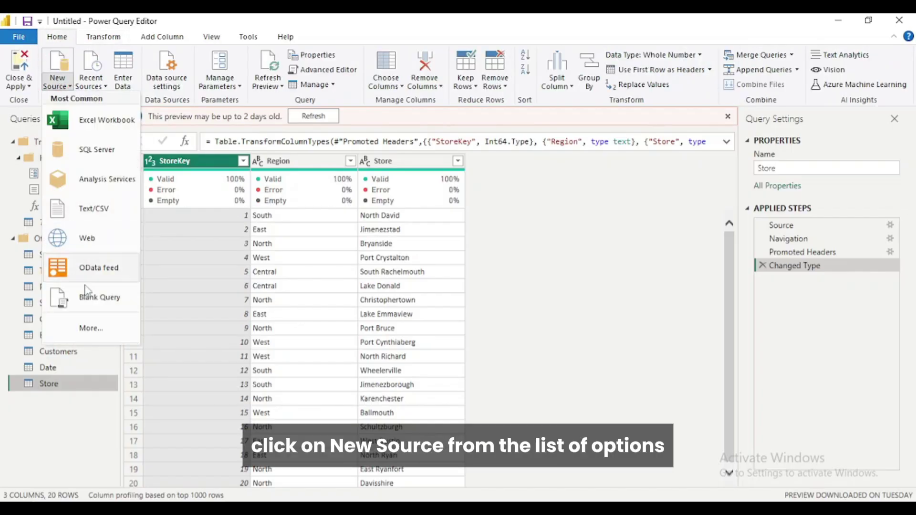
click(87, 329)
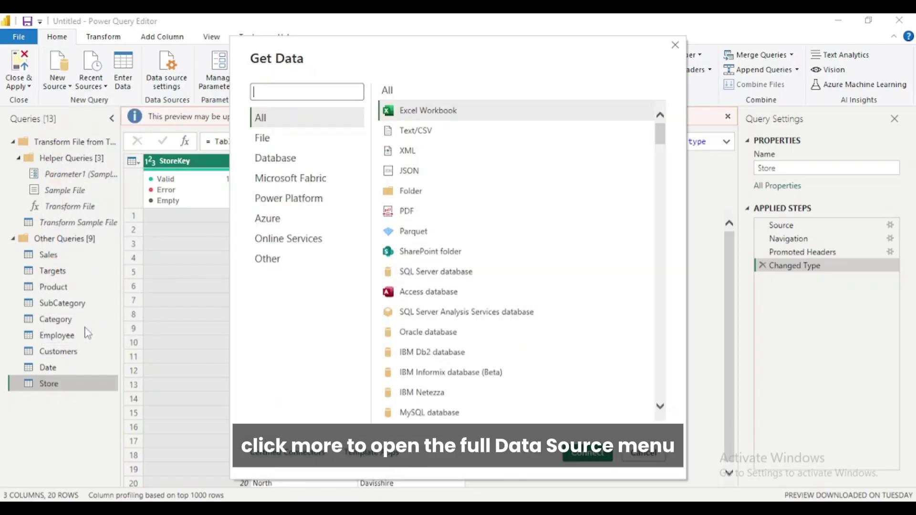
click(420, 172)
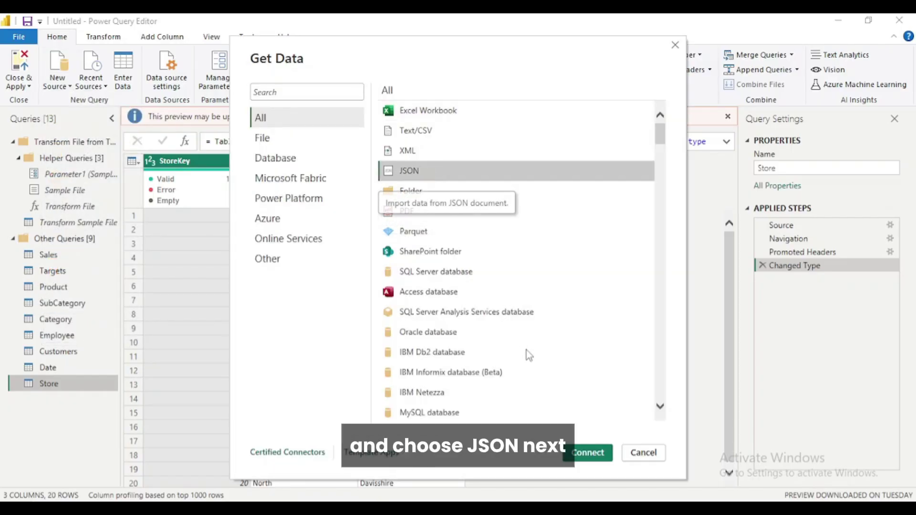
click(585, 450)
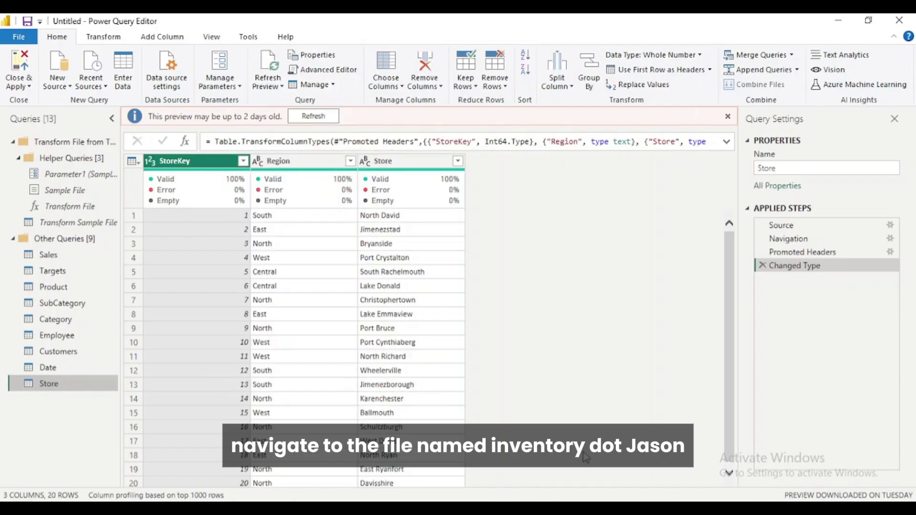
click(184, 122)
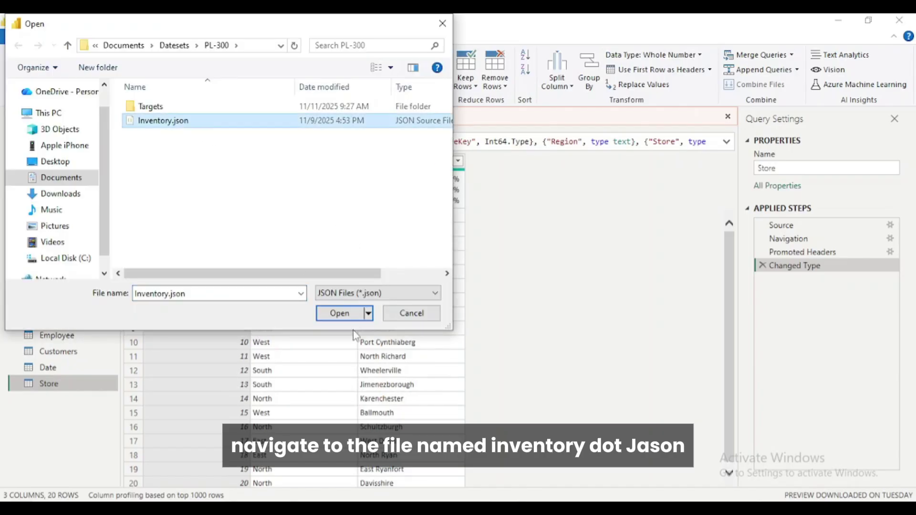
click(340, 313)
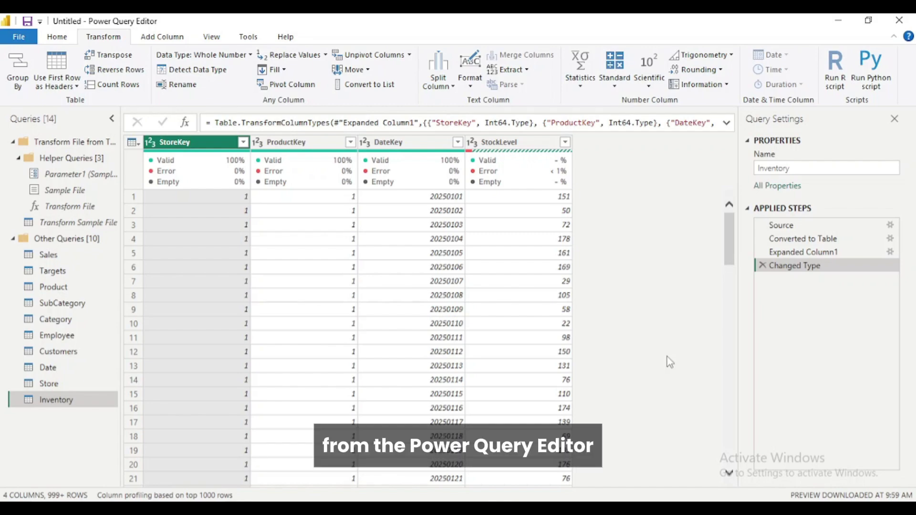
Import the CSV file 2025(Target).csv from the PL-300 folder as a new query after previewing its columns.
click(56, 39)
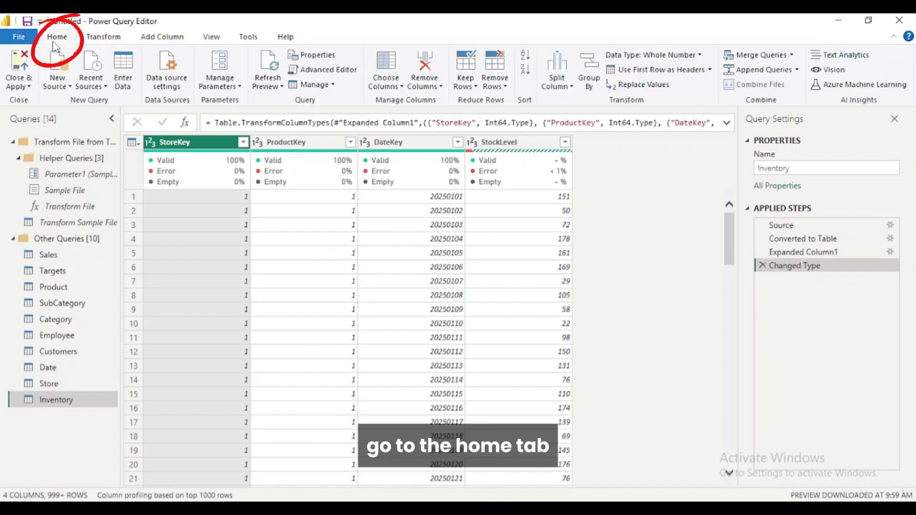
click(57, 67)
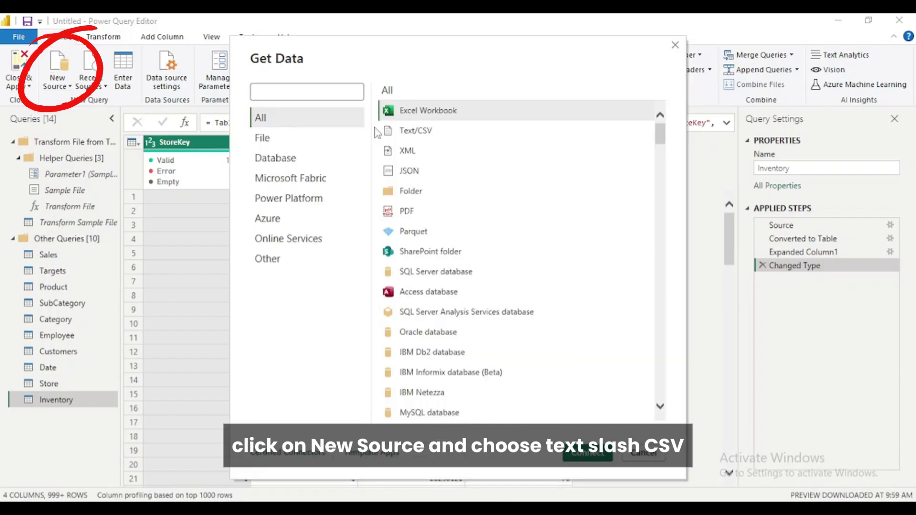
click(400, 131)
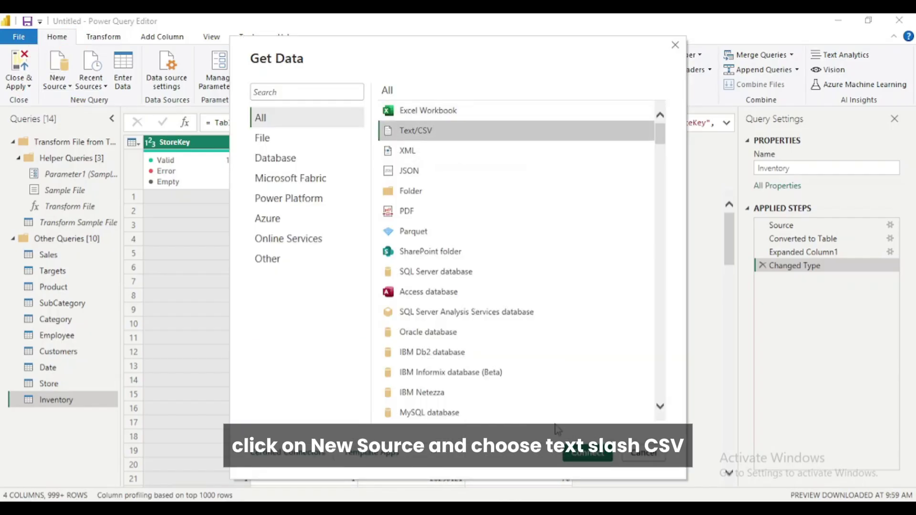
click(576, 453)
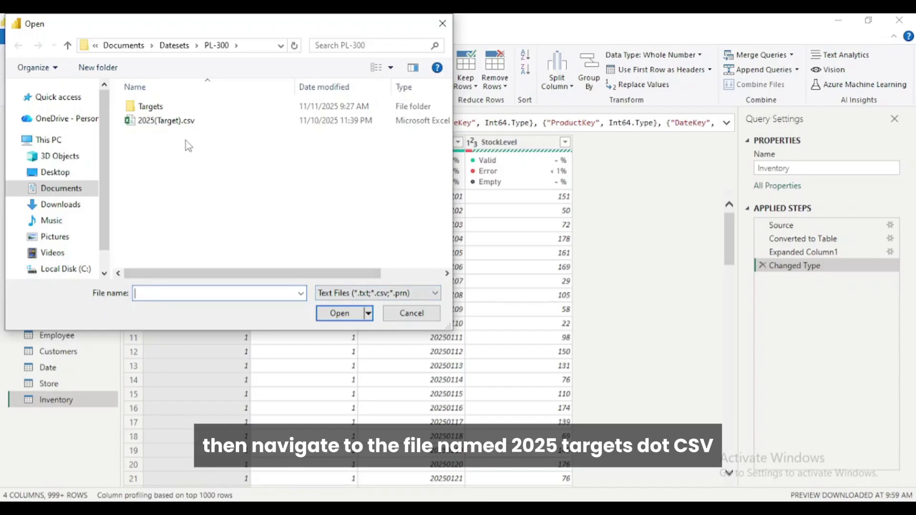
click(174, 125)
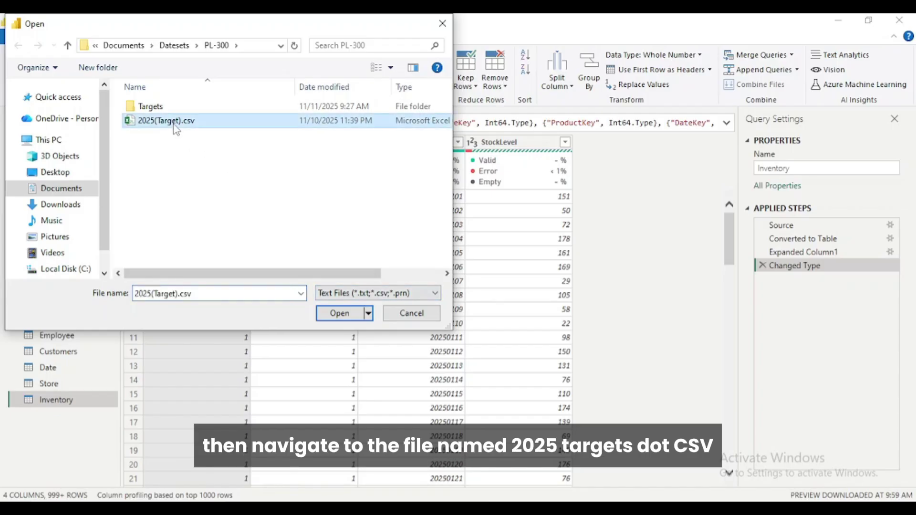
click(339, 315)
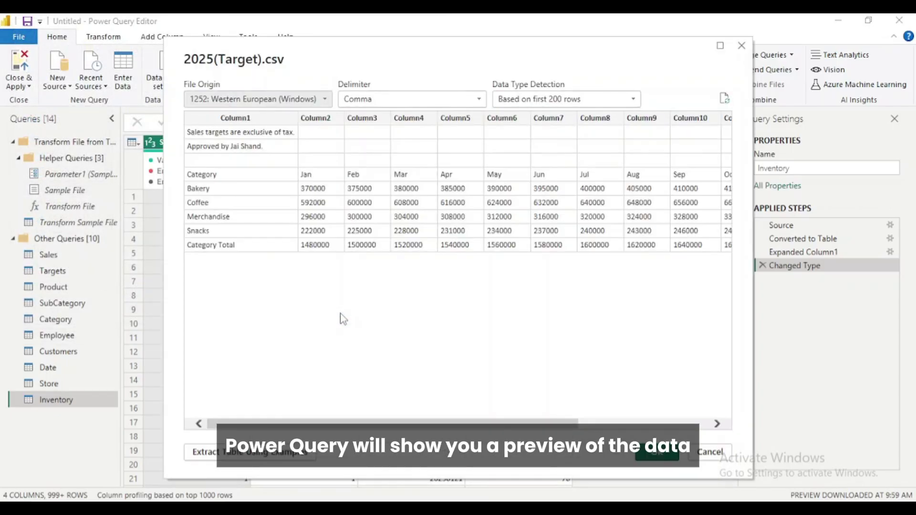
drag(479, 423, 609, 420)
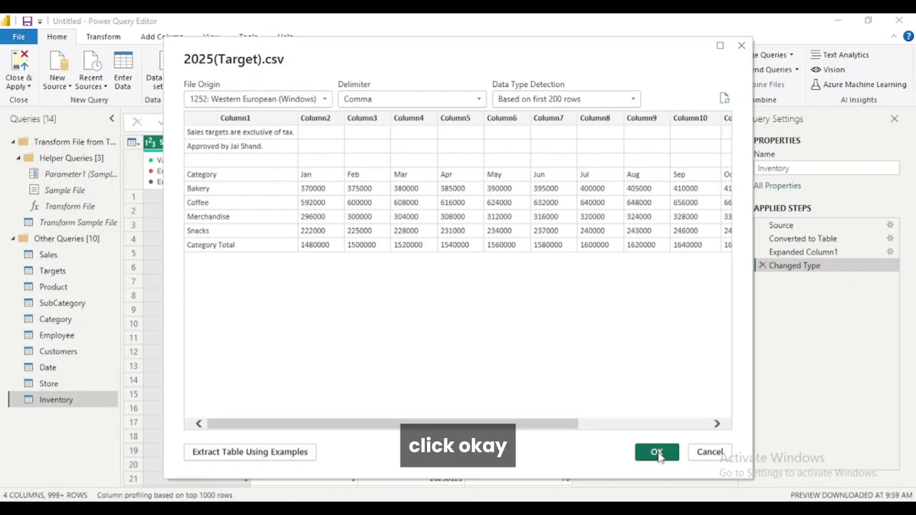
click(659, 456)
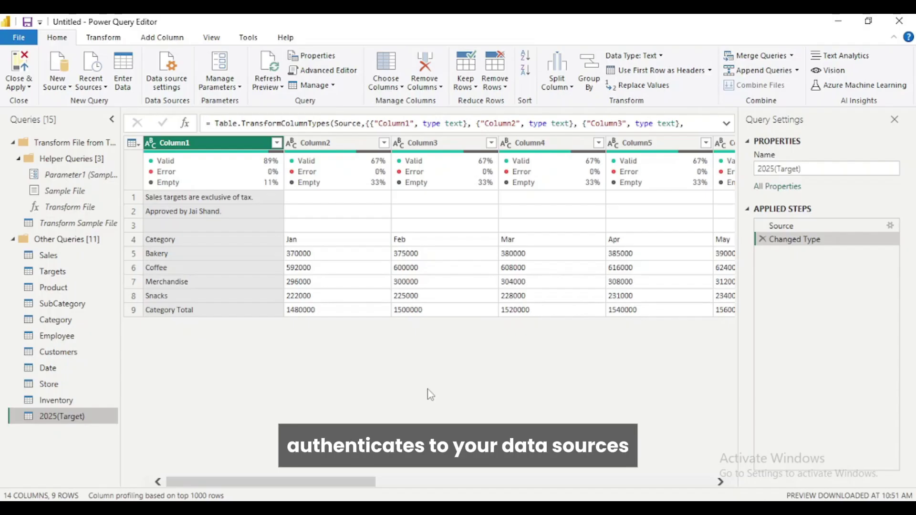
Open the permission settings of the localhost;CoffeeChain_Sales connection from the data source settings.
click(20, 38)
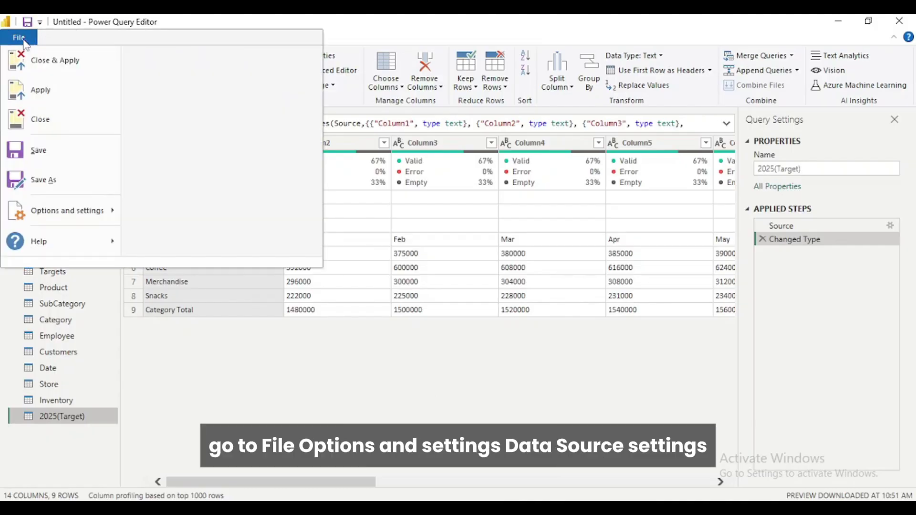
click(109, 215)
click(186, 106)
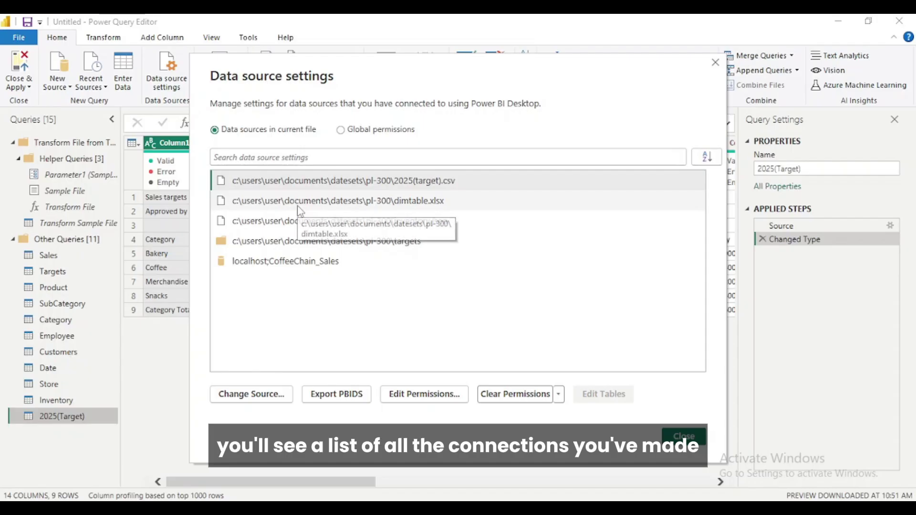
click(295, 264)
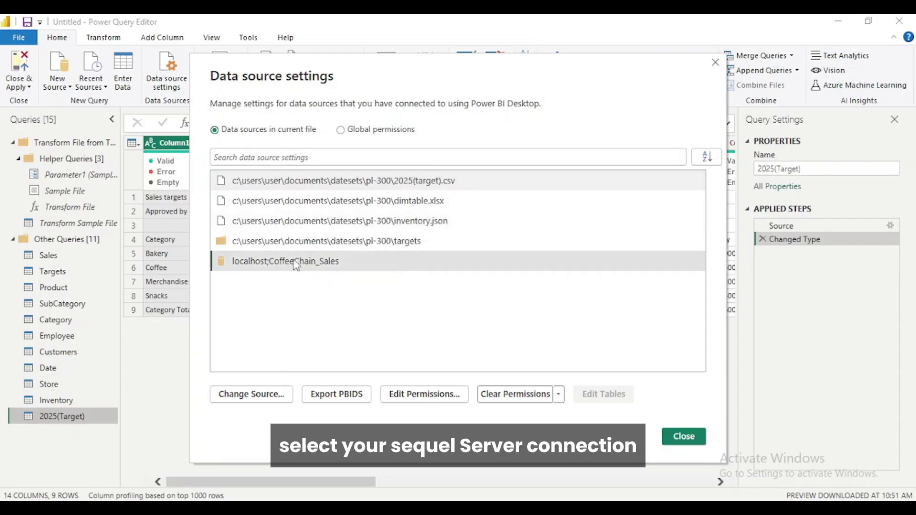
click(418, 396)
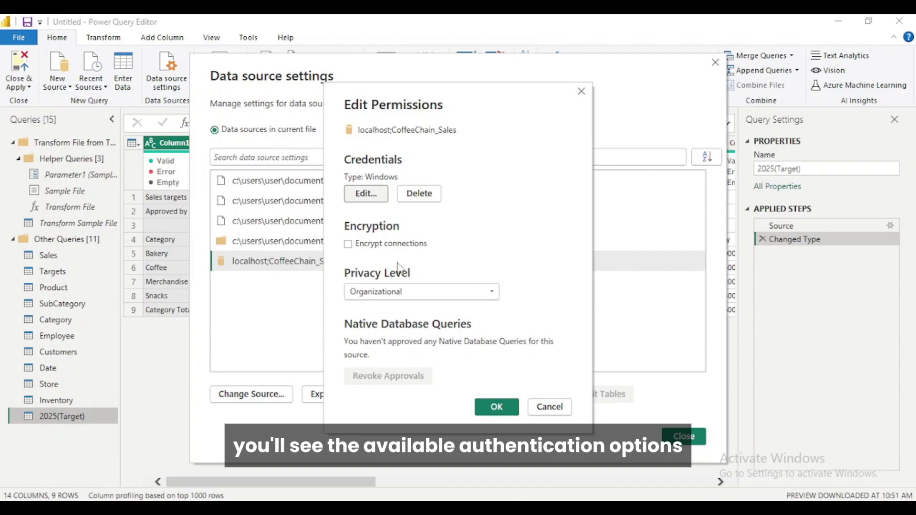
Review the Windows and Database credential options for the CoffeeChain_Sales database, and leave without saving.
click(373, 200)
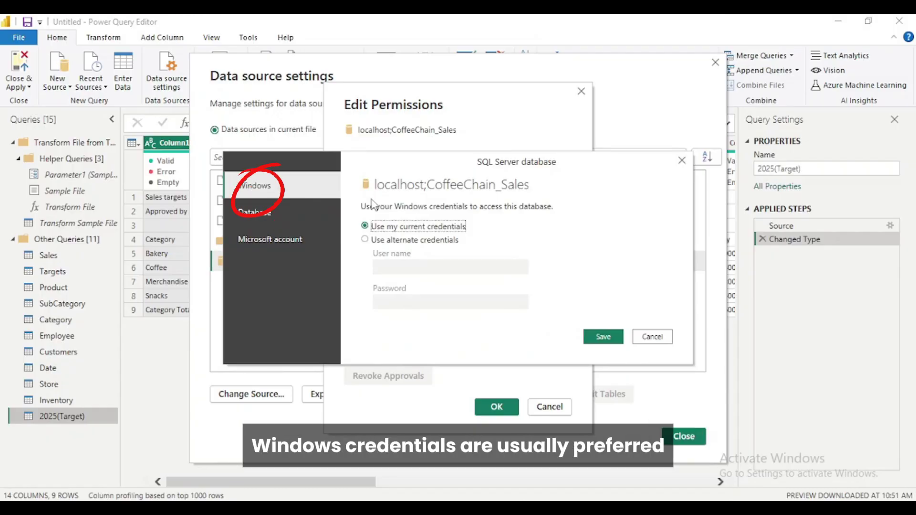
click(267, 221)
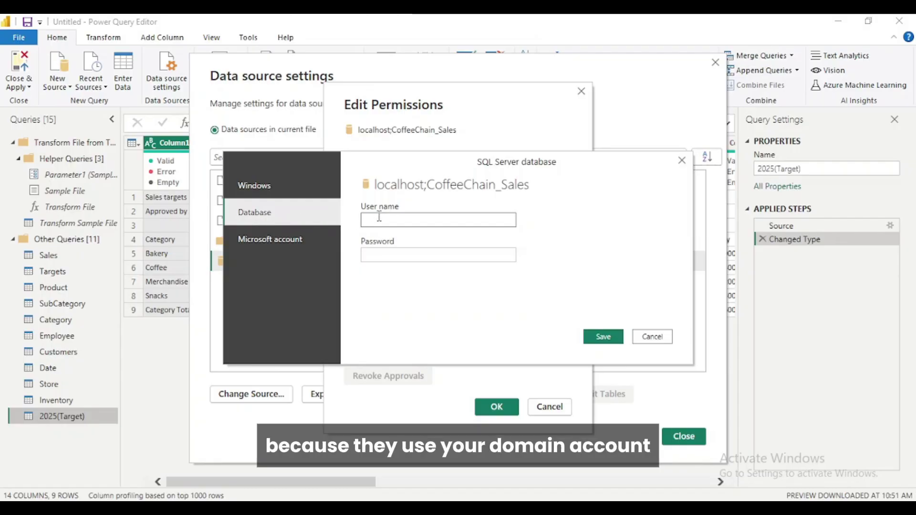
click(388, 258)
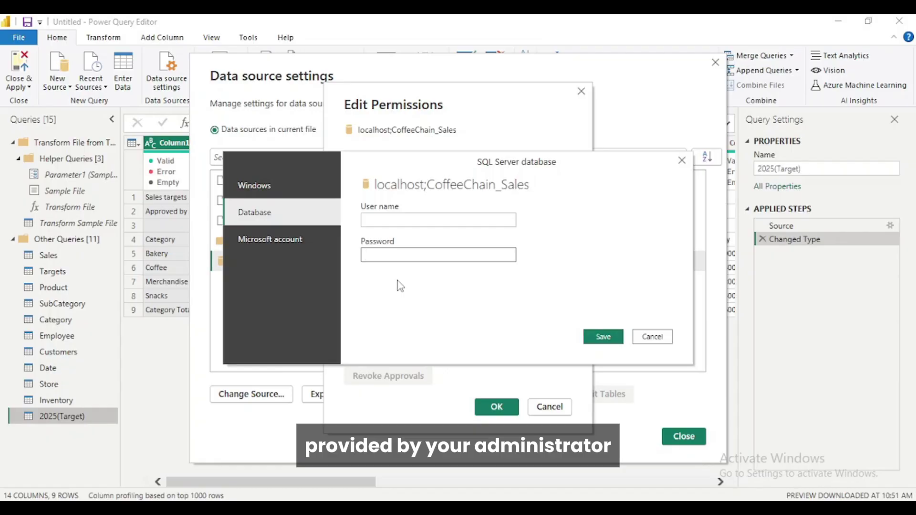
click(264, 186)
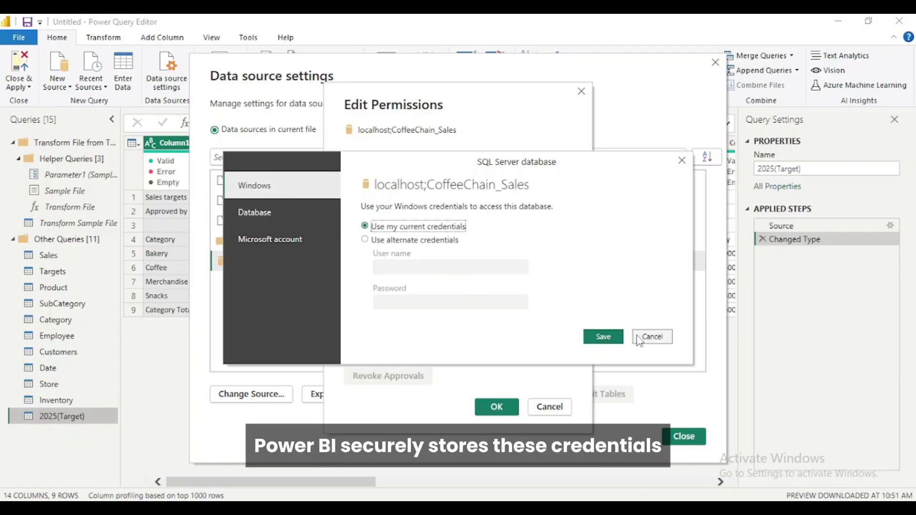
click(652, 337)
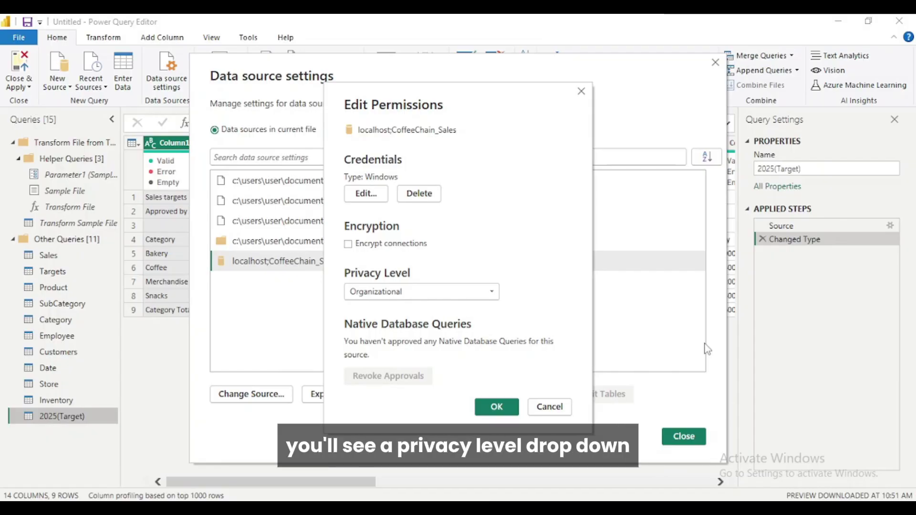
Try the Private, Organizational and Public privacy levels in turn for the CoffeeChain_Sales connection.
click(492, 293)
click(429, 348)
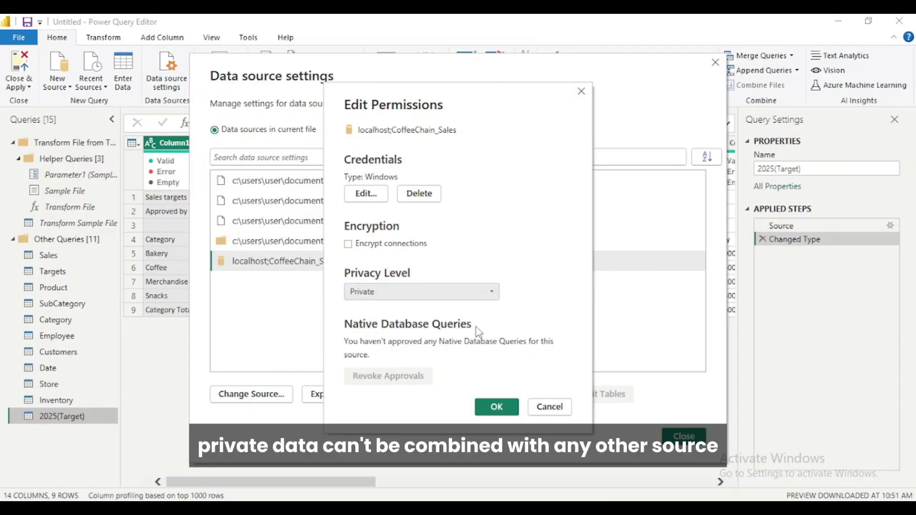
click(490, 297)
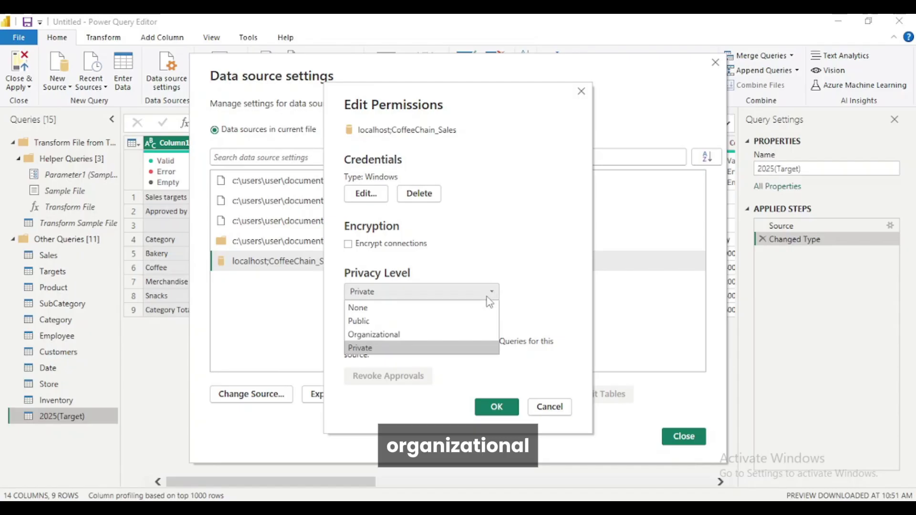
click(457, 335)
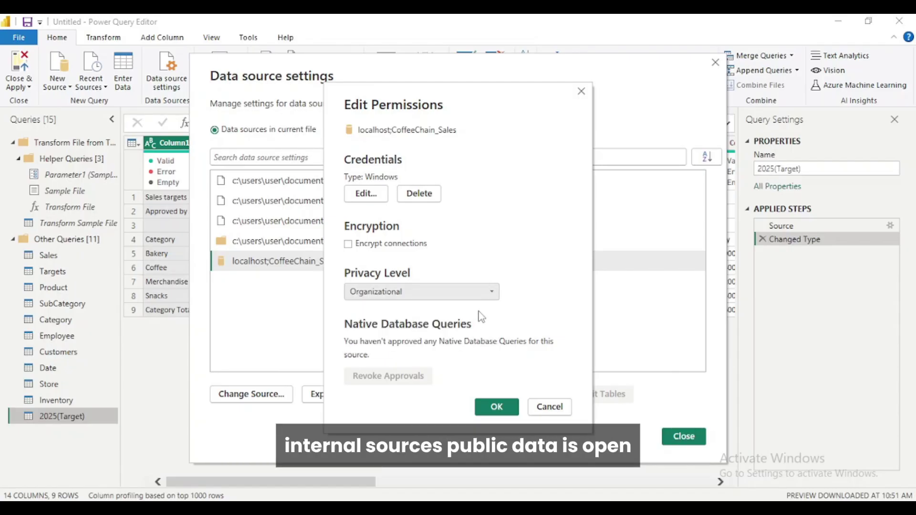
click(490, 293)
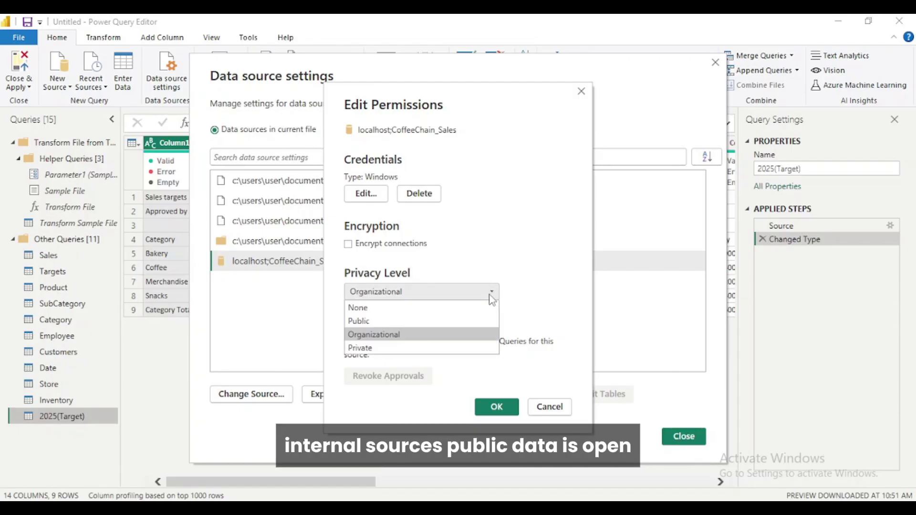
click(456, 324)
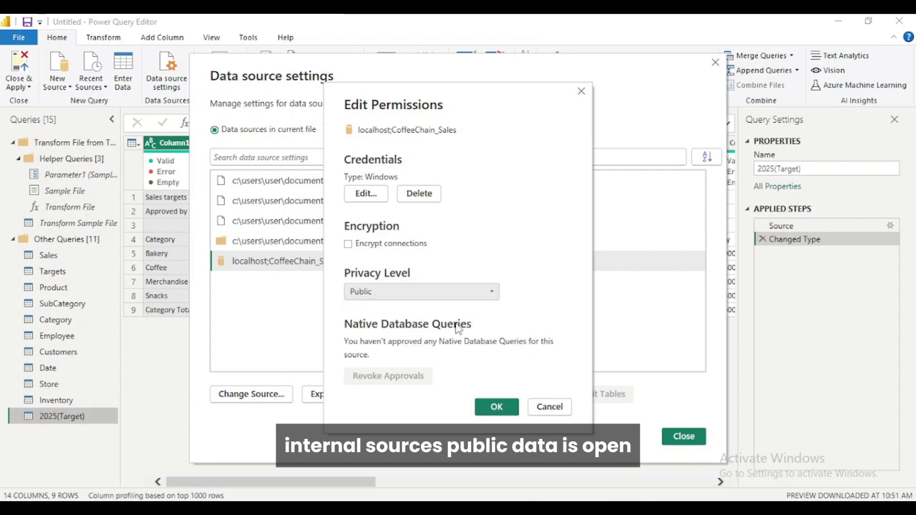
Set the CoffeeChain_Sales connection's privacy level to Organizational, apply the permissions and close the data source settings.
click(491, 296)
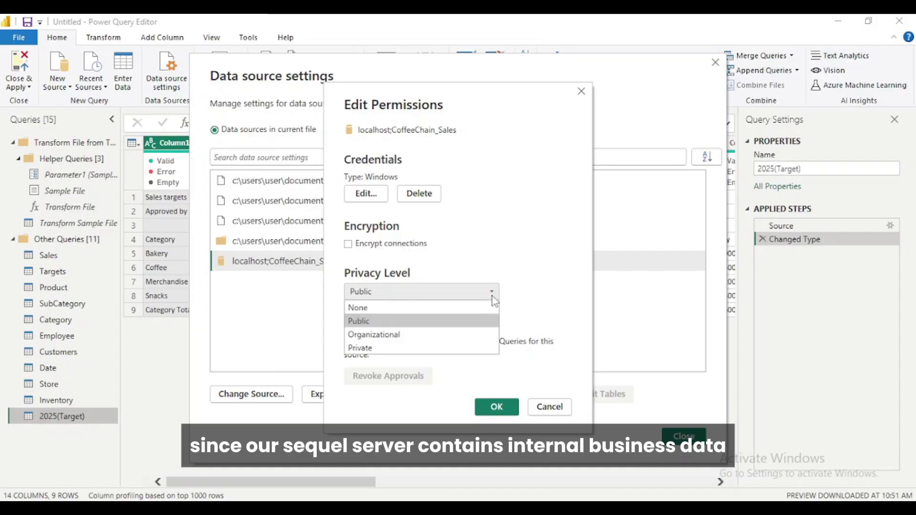
click(473, 334)
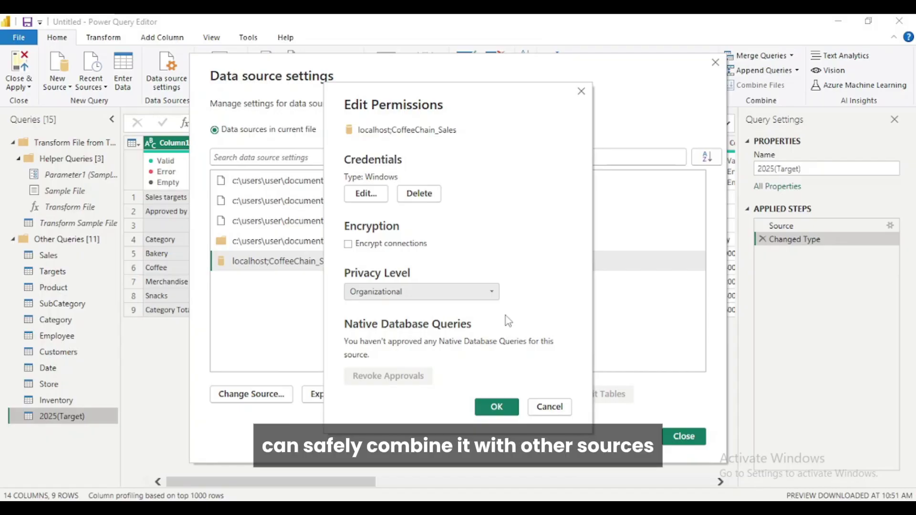
click(494, 408)
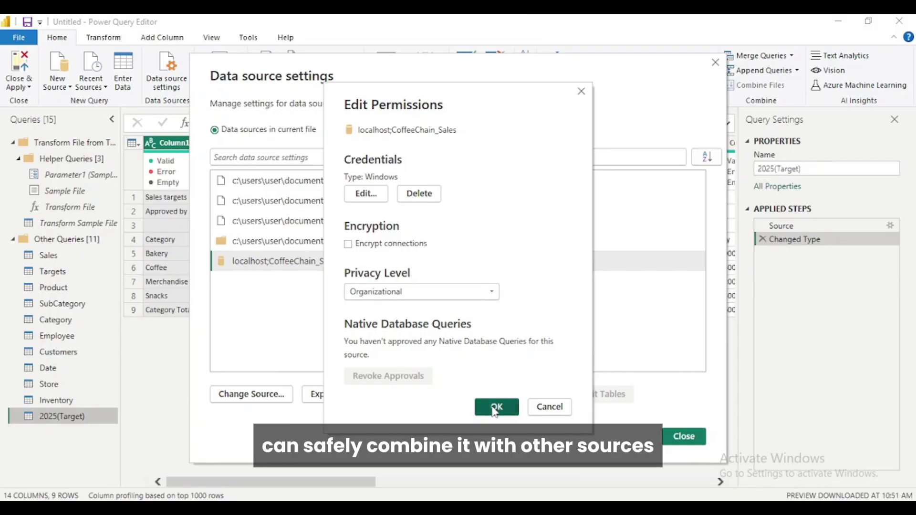
click(678, 438)
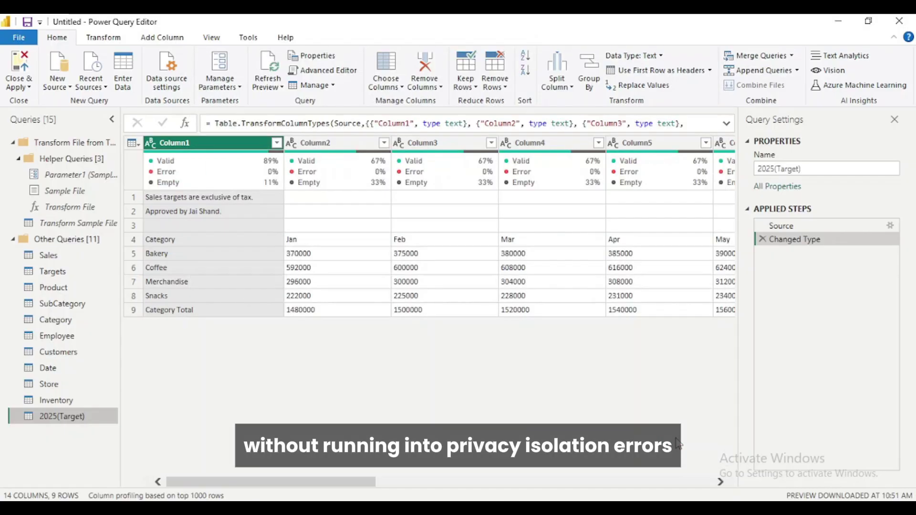